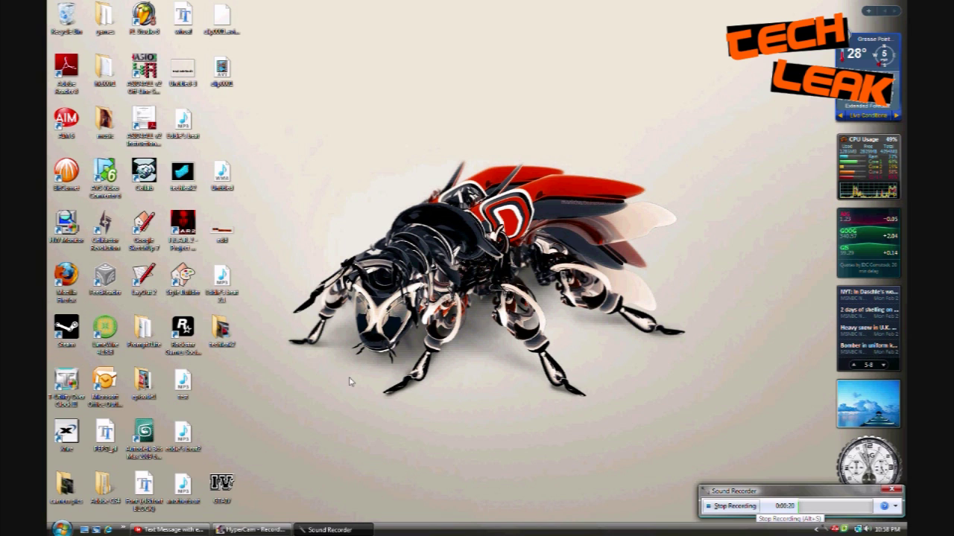
Start Disk Cleanup from the Windows system tools and scan files from all users on this computer.
click(62, 529)
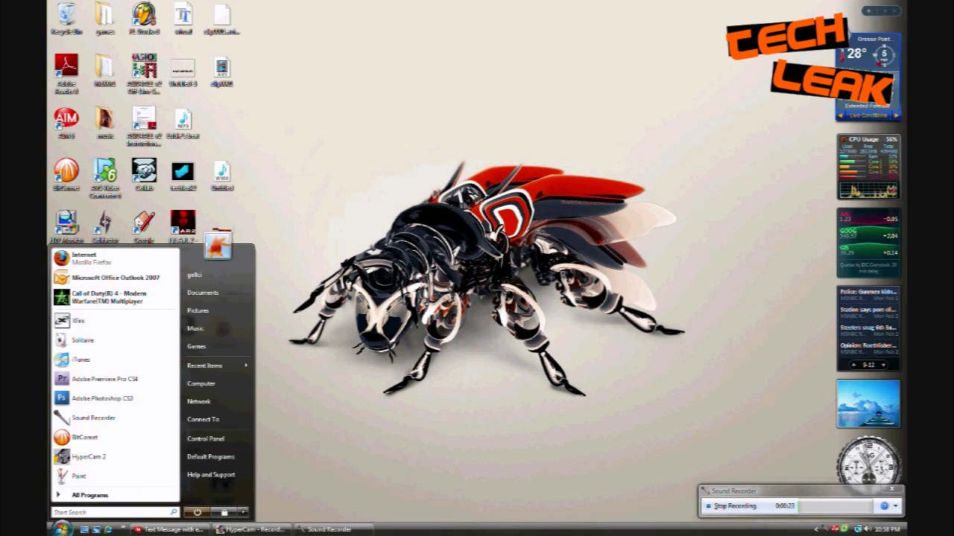
click(93, 495)
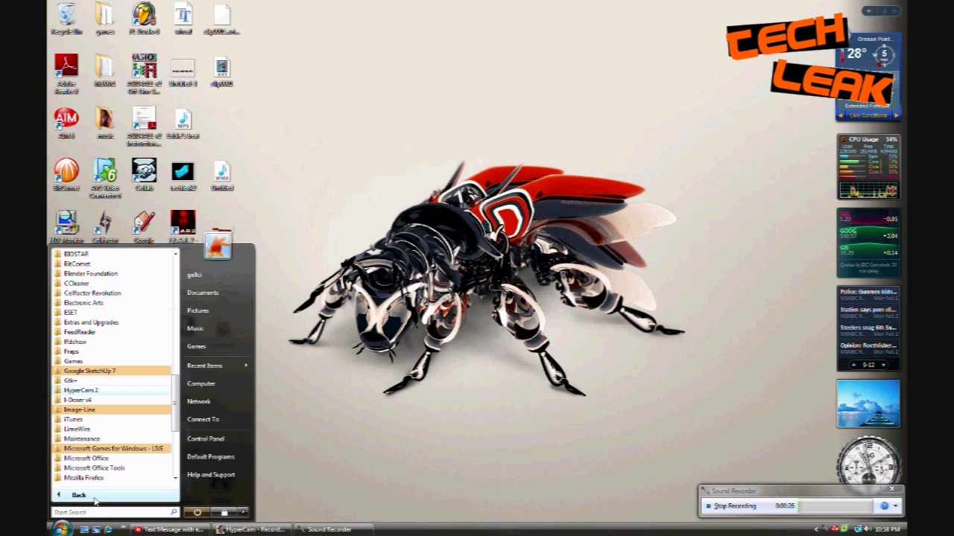
scroll(138, 384, up, 6)
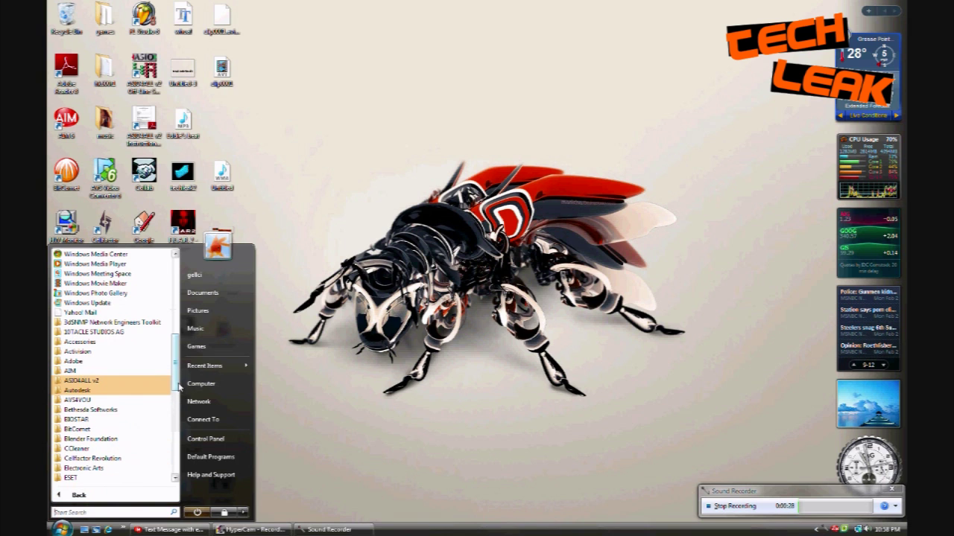
click(100, 343)
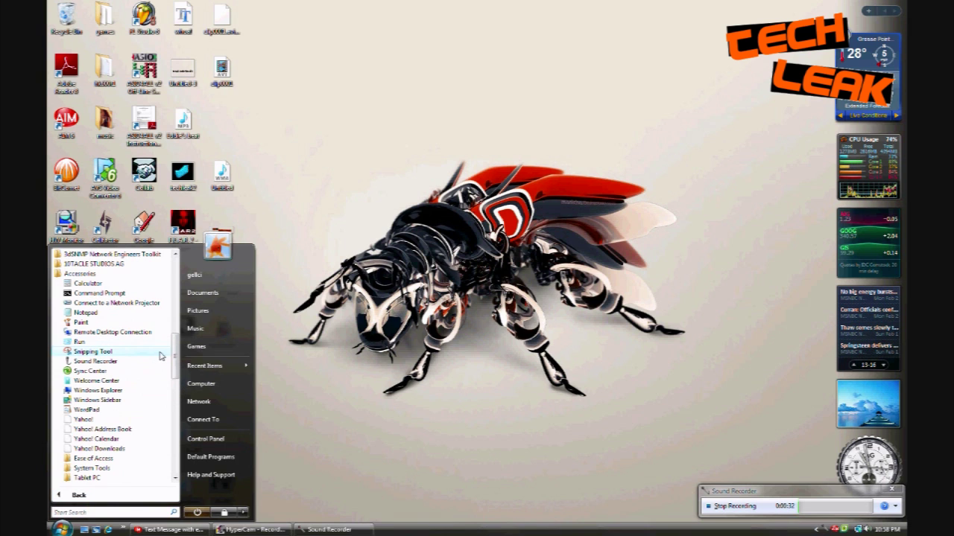
click(103, 470)
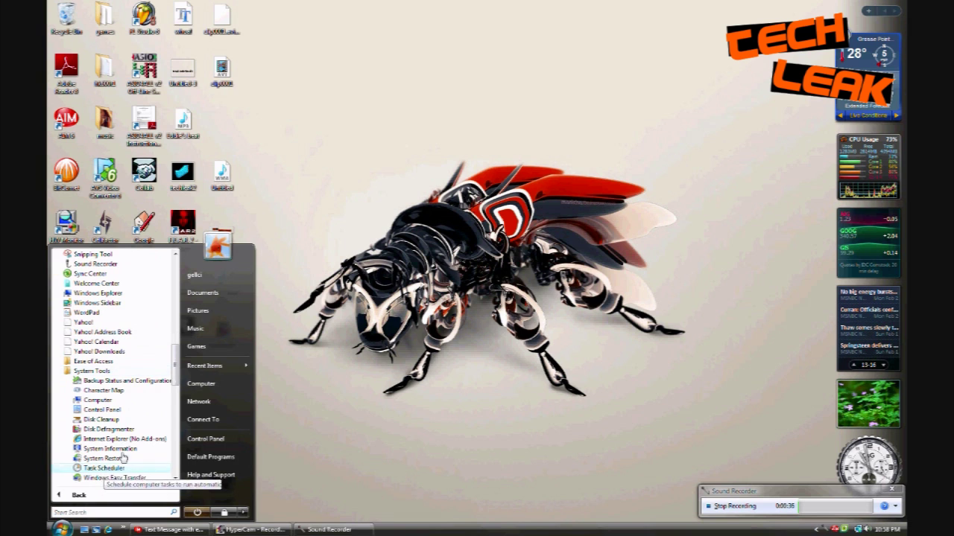
scroll(175, 380, down, 2)
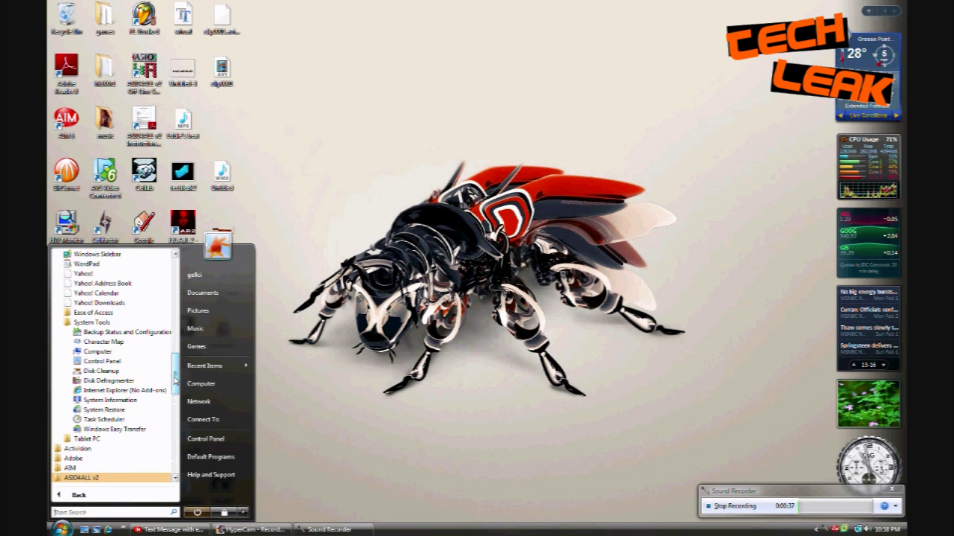
click(101, 371)
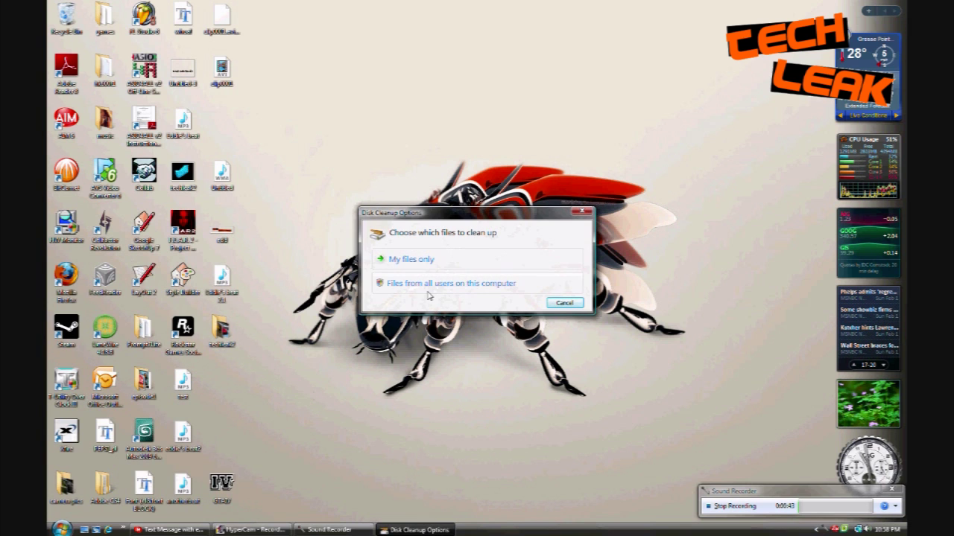
click(426, 284)
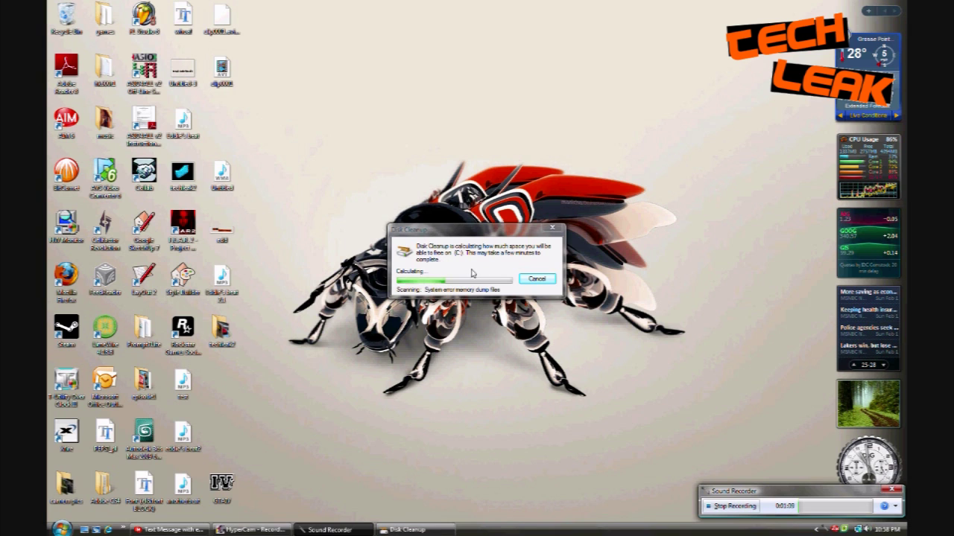
Mark the Recycle Bin for deletion in the C: drive's cleanup list and clear that mark again.
drag(228, 93, 476, 137)
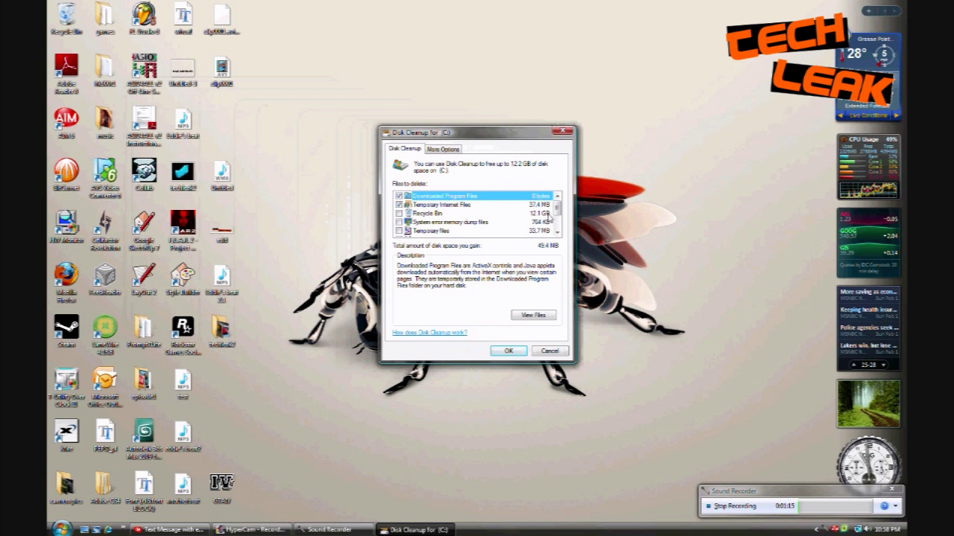
scroll(555, 212, down, 1)
scroll(555, 212, up, 1)
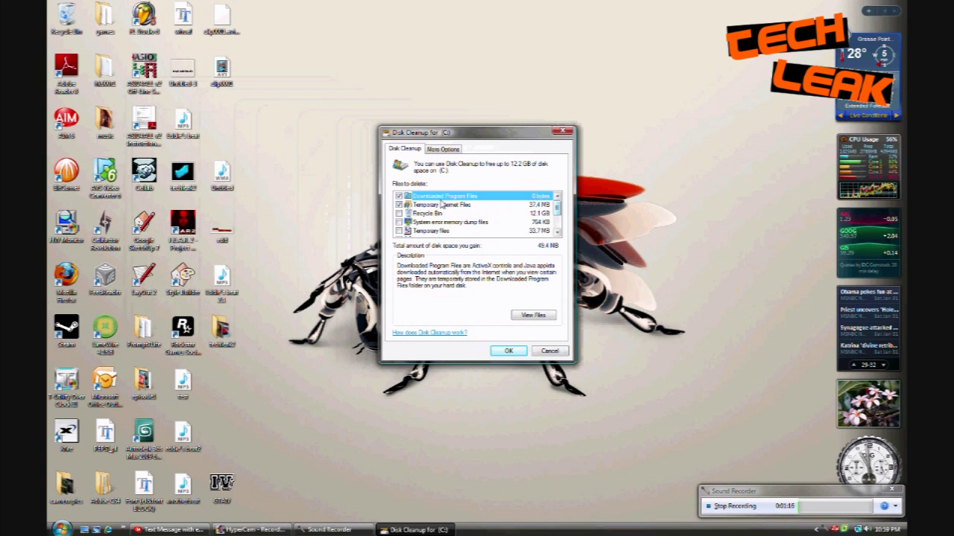
click(399, 214)
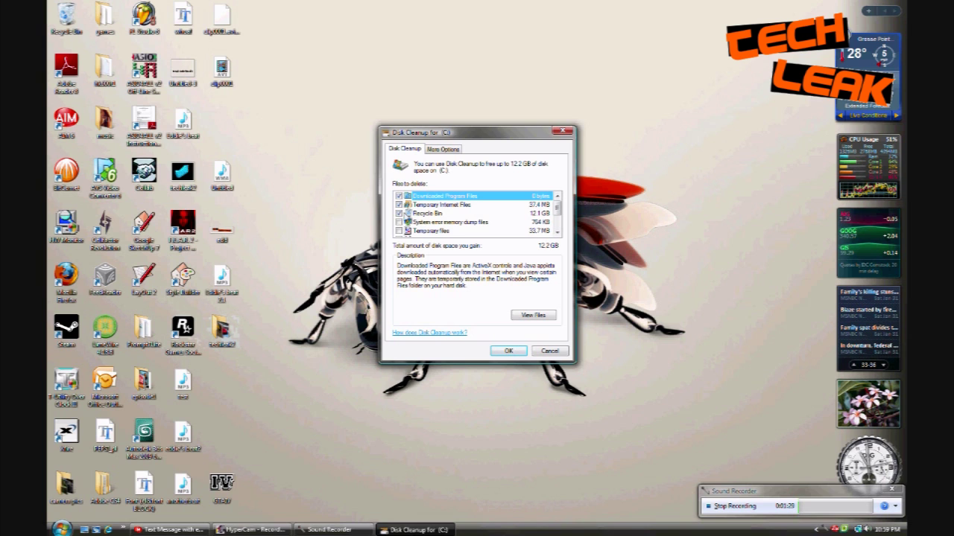
click(399, 214)
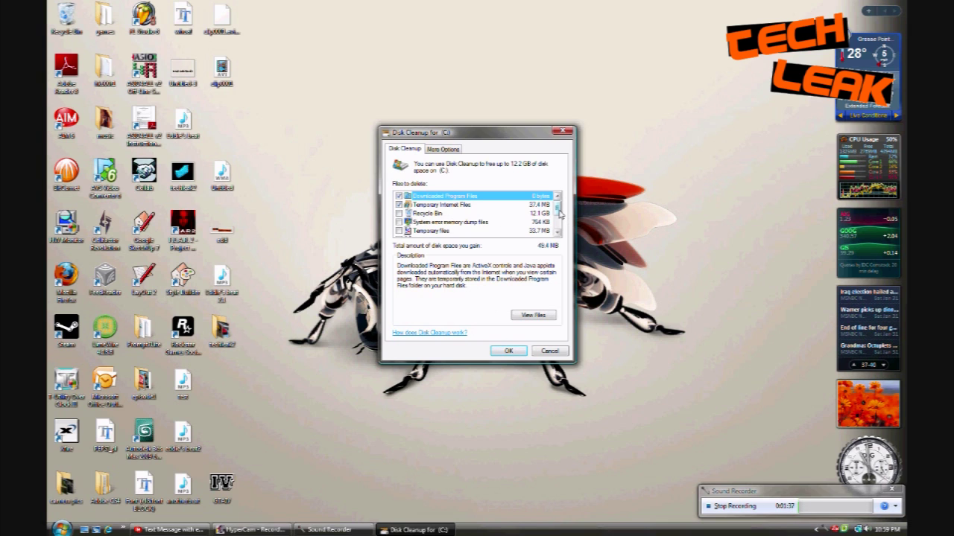
Review the remaining file categories in the C: drive's cleanup list and close Disk Cleanup without deleting anything.
mouse_move(560, 208)
mouse_down()
mouse_move(559, 227)
mouse_move(559, 207)
mouse_up()
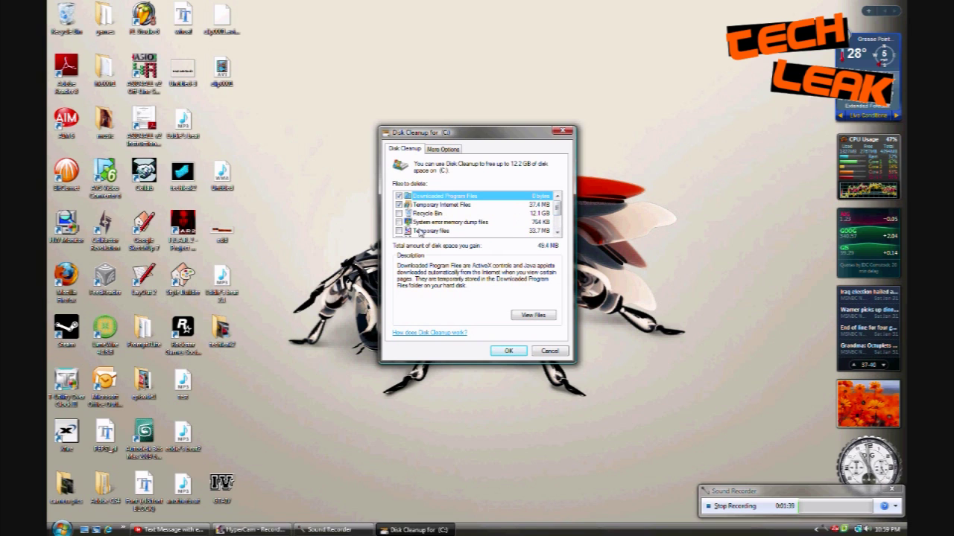
scroll(415, 224, down, 1)
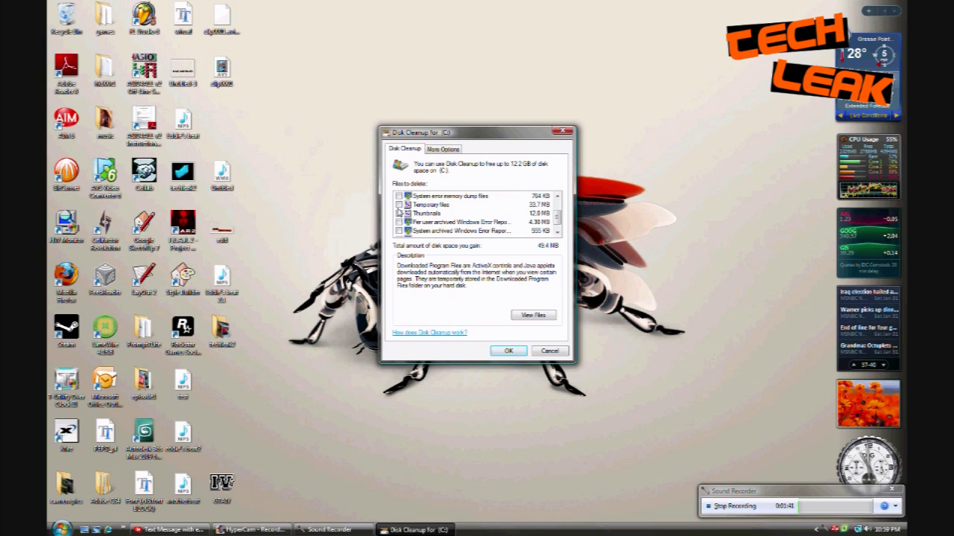
click(399, 213)
scroll(418, 219, down, 1)
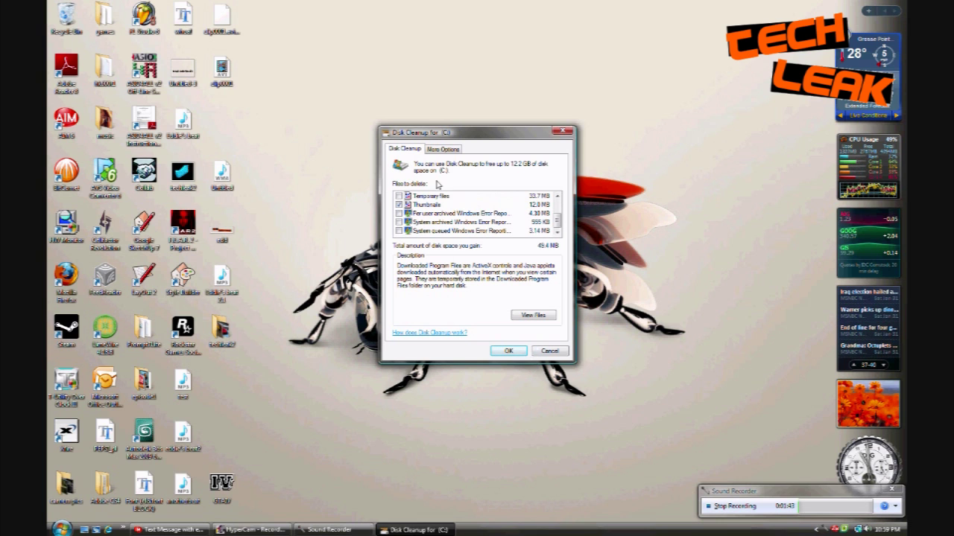
click(551, 353)
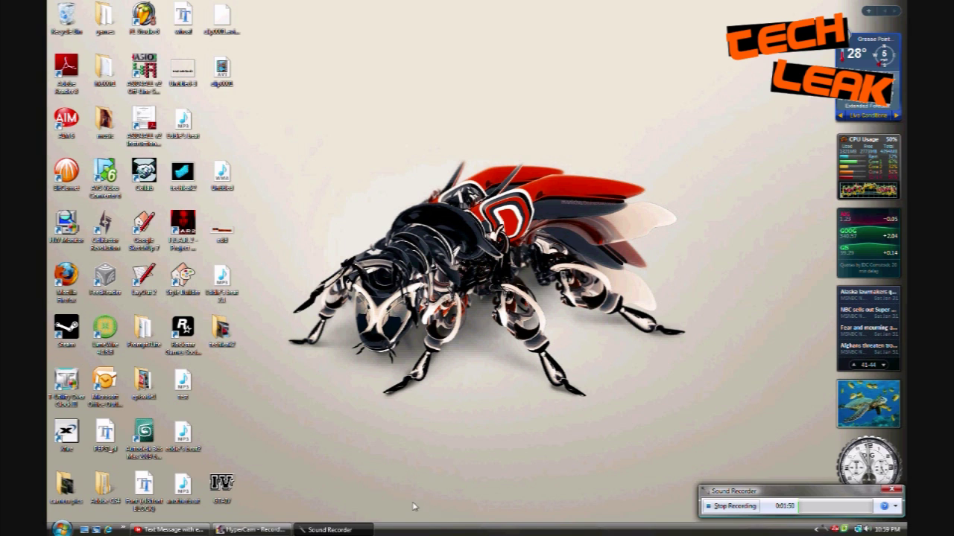
Start Disk Defragmenter from the Windows system tools.
click(62, 529)
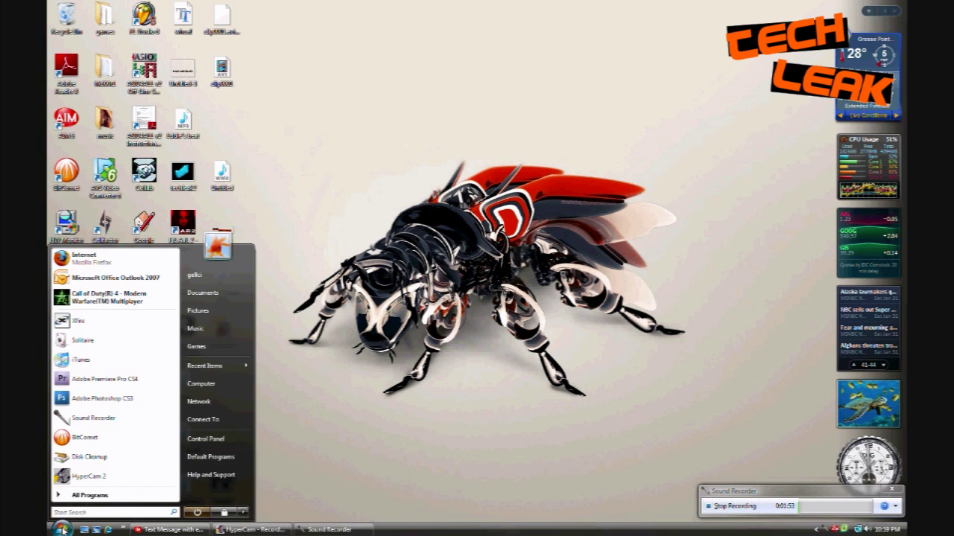
click(89, 496)
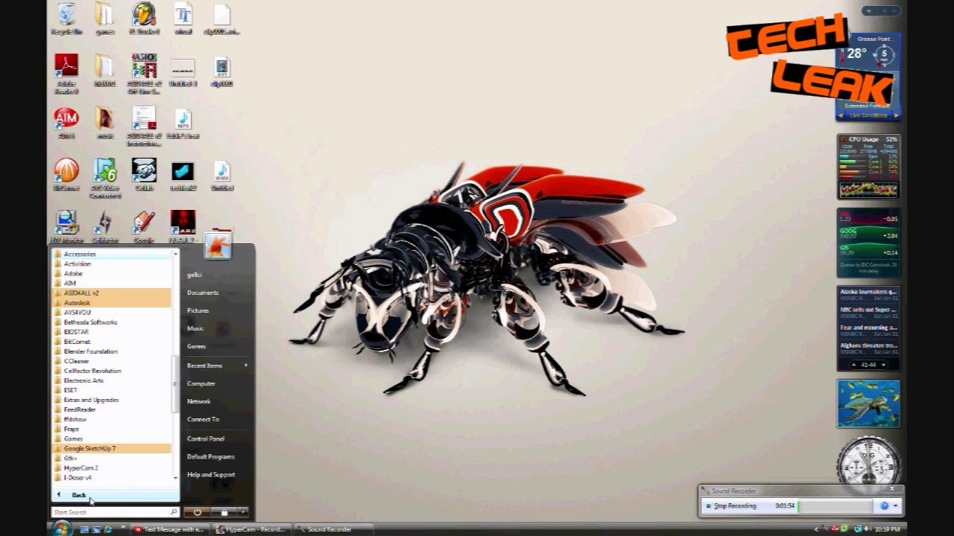
click(88, 257)
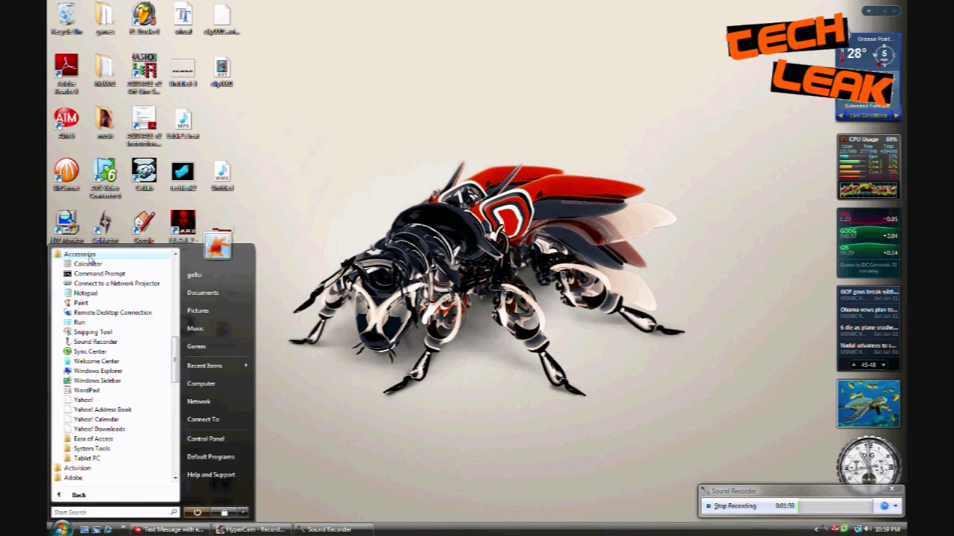
click(84, 449)
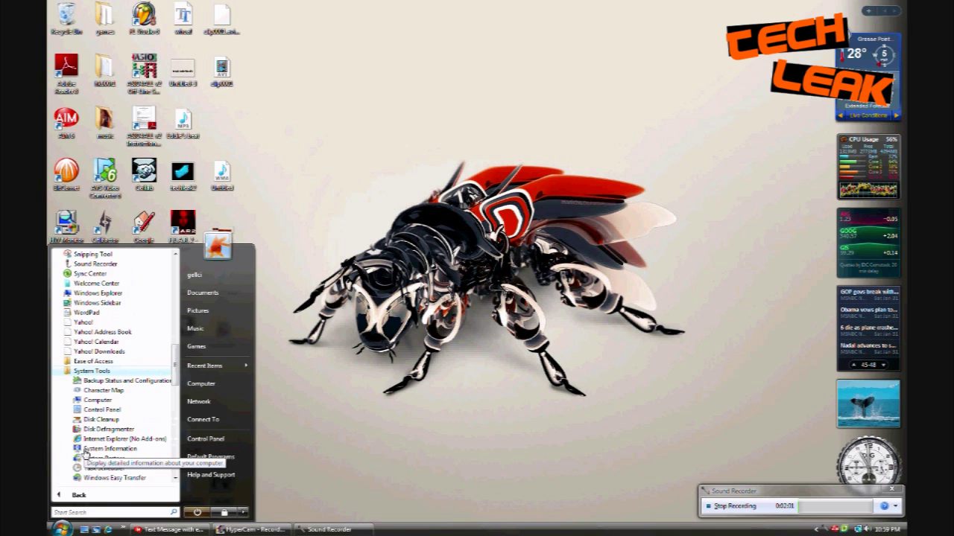
scroll(177, 379, down, 1)
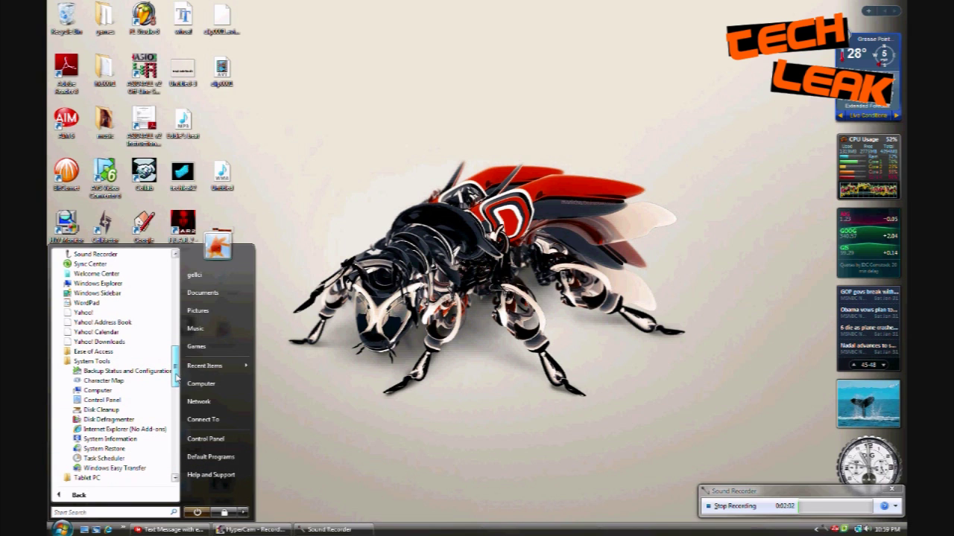
click(123, 422)
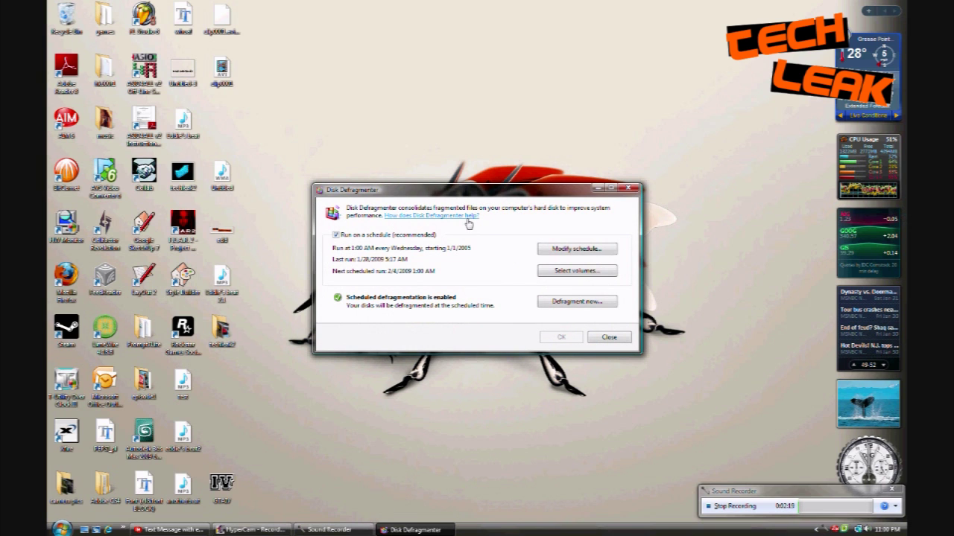
Check which disks are selected for scheduled defragmentation and close Disk Defragmenter without changing anything.
click(570, 272)
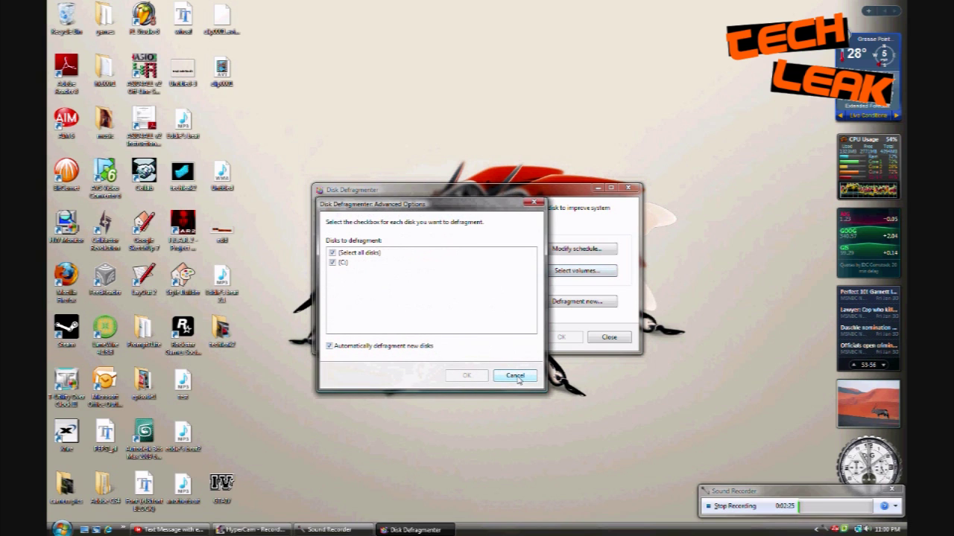
click(517, 377)
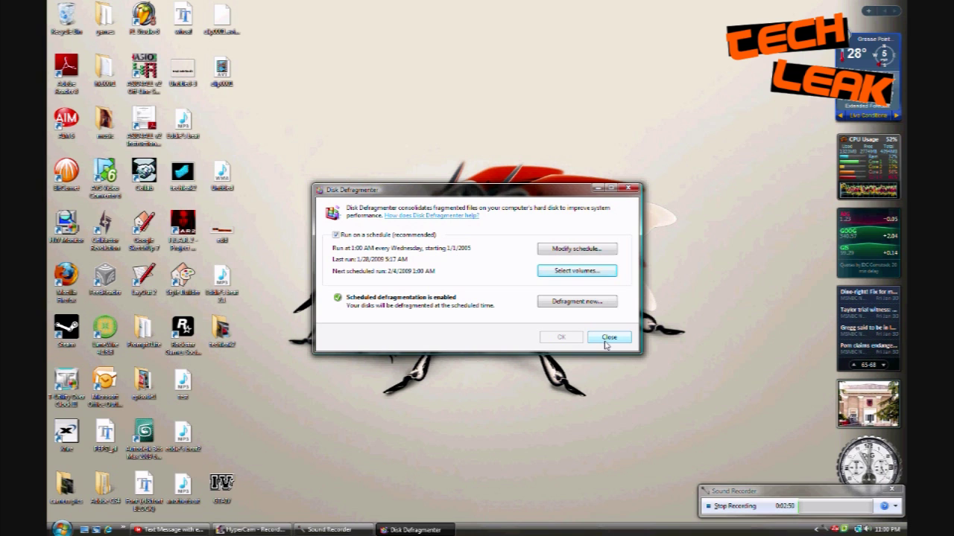
click(609, 340)
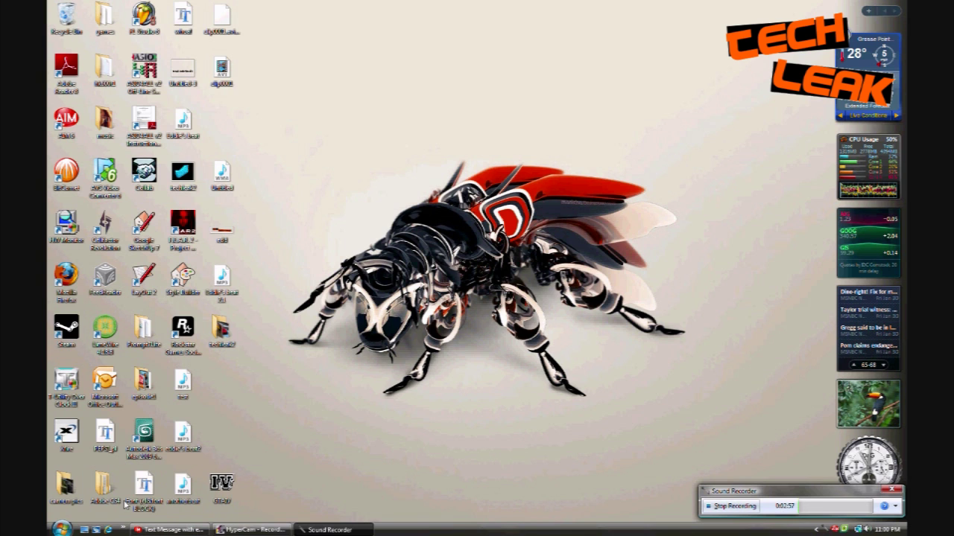
Open the properties of Local Disk (C:) from Computer and show its disk maintenance tools.
click(66, 530)
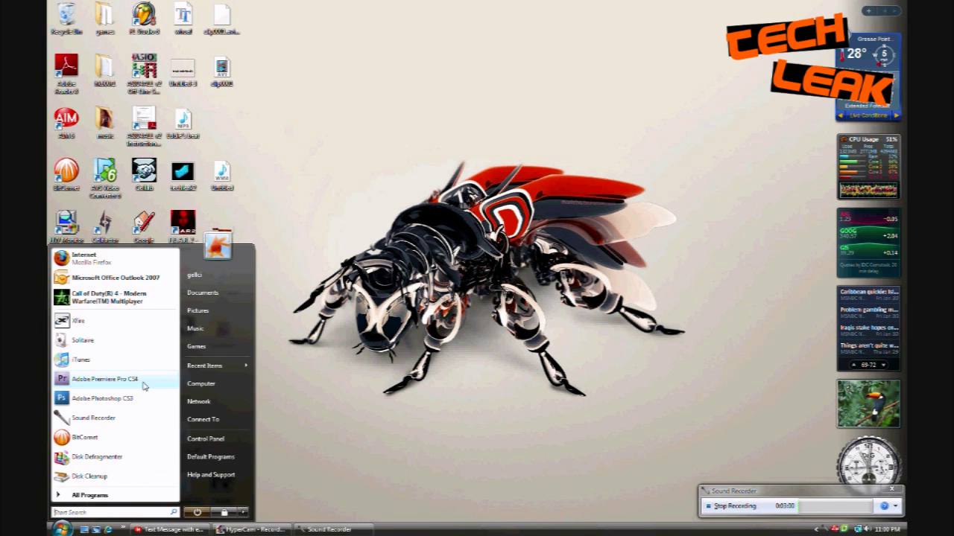
click(212, 385)
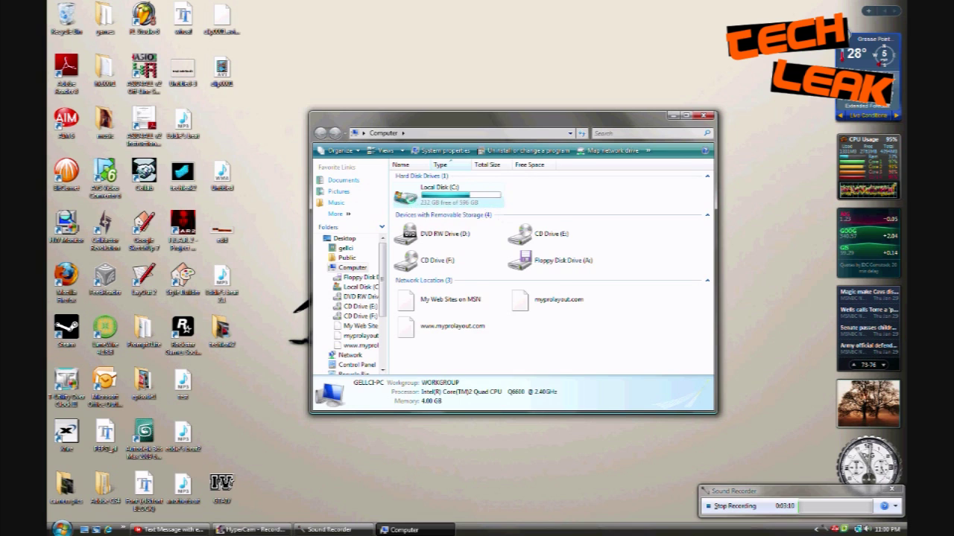
right_click(412, 198)
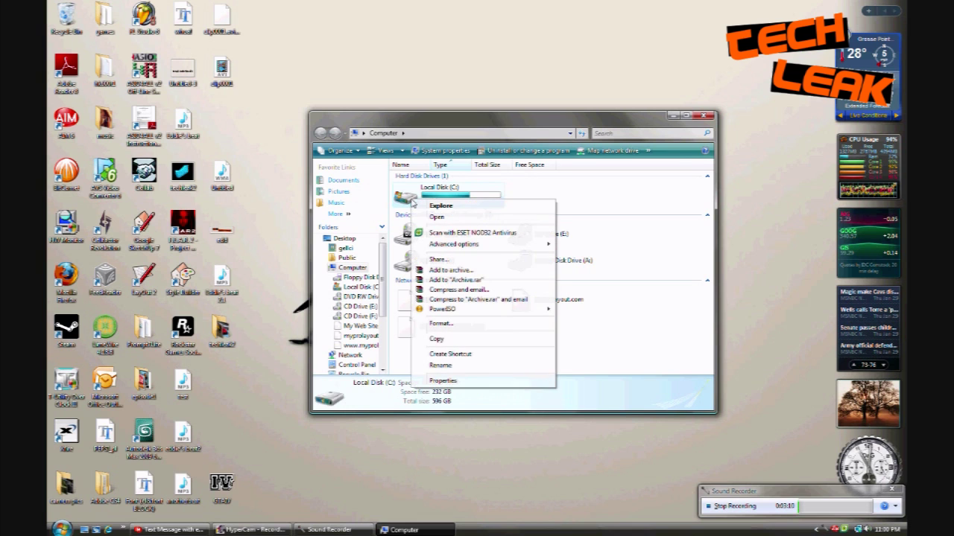
click(443, 381)
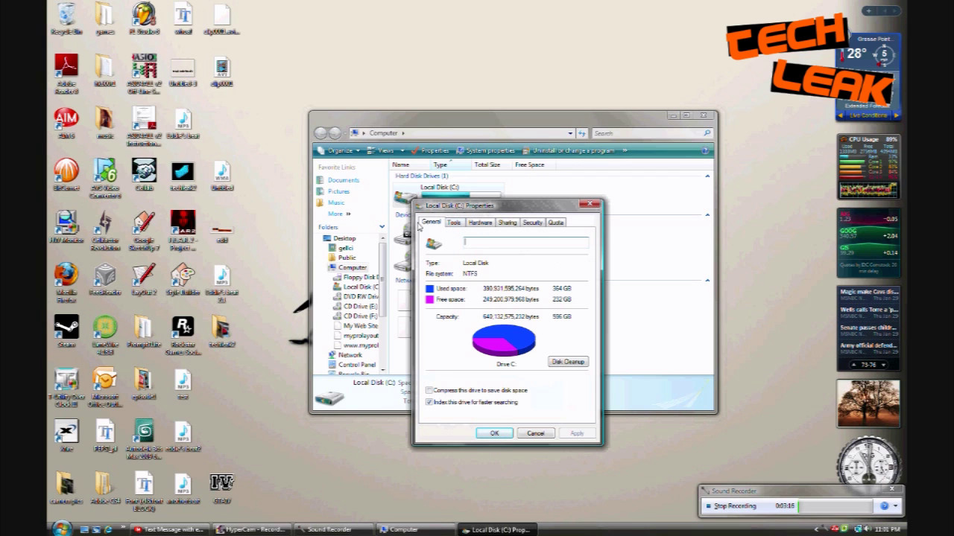
click(456, 225)
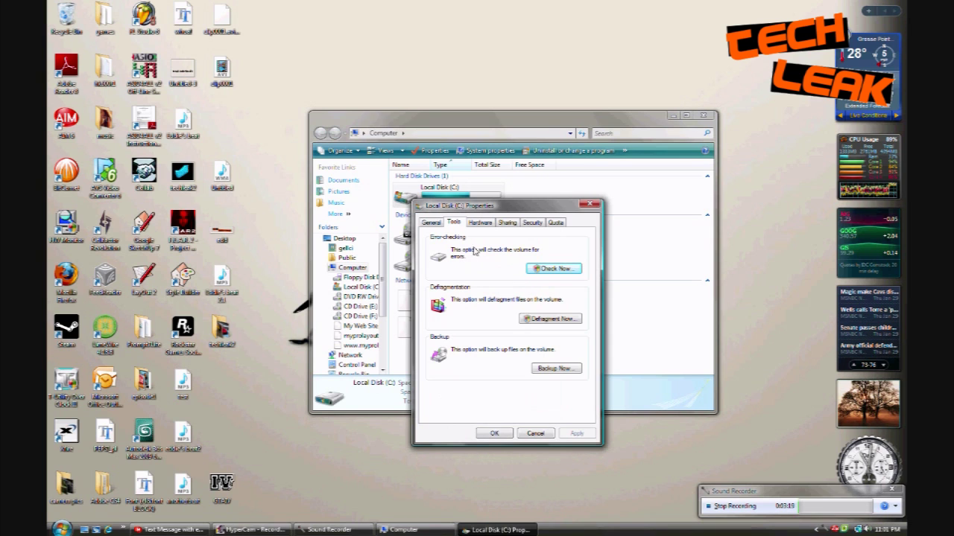
View the error-checking options for the C: drive, cancel the check, and close the drive's properties and the Computer window.
click(555, 270)
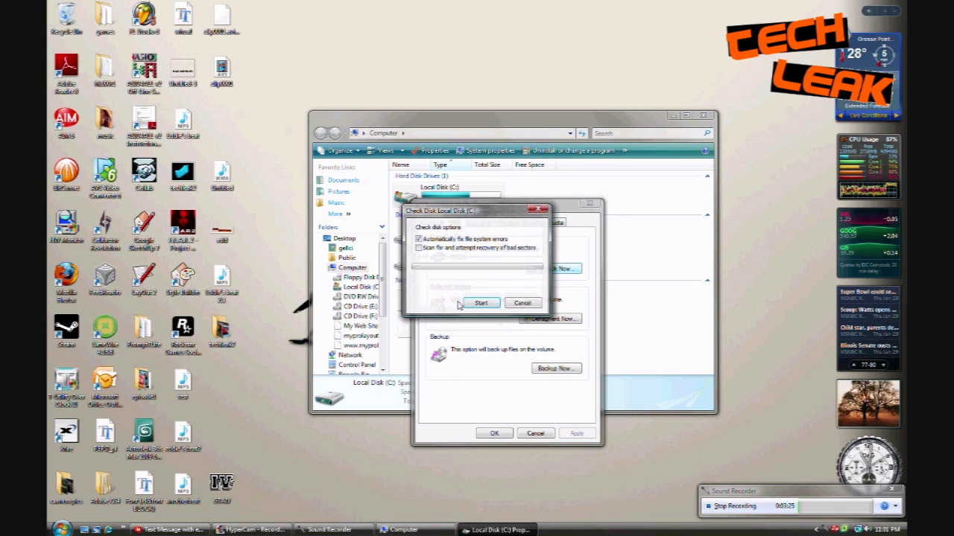
drag(469, 213, 479, 210)
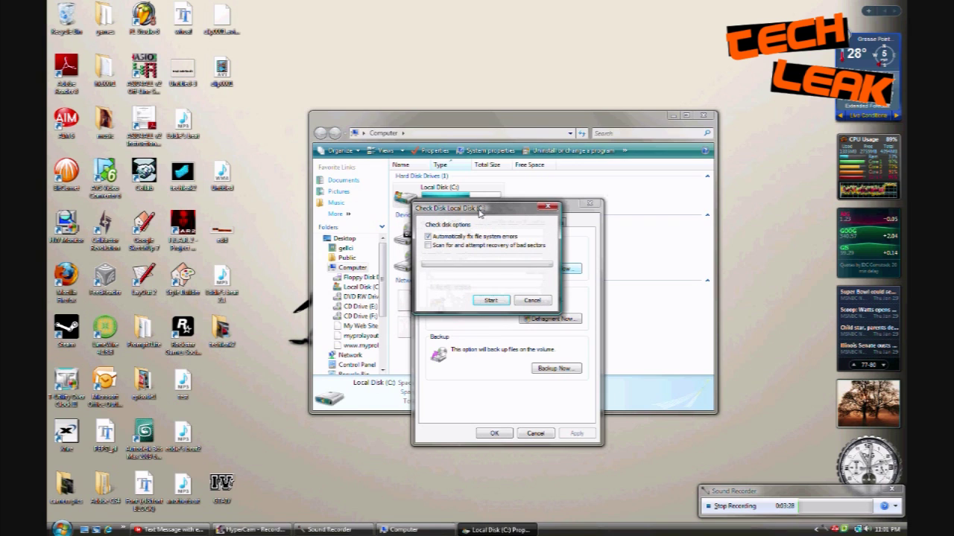
click(535, 306)
click(494, 433)
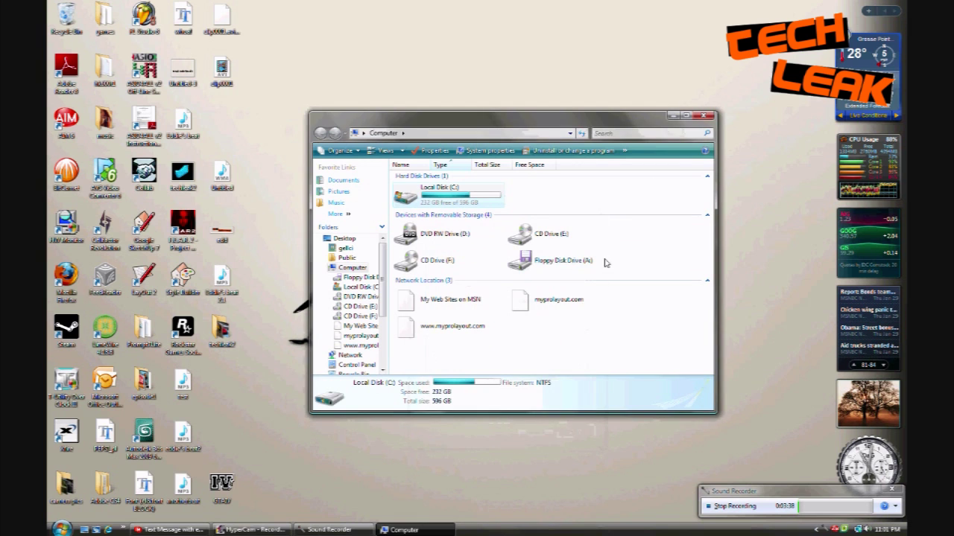
click(710, 117)
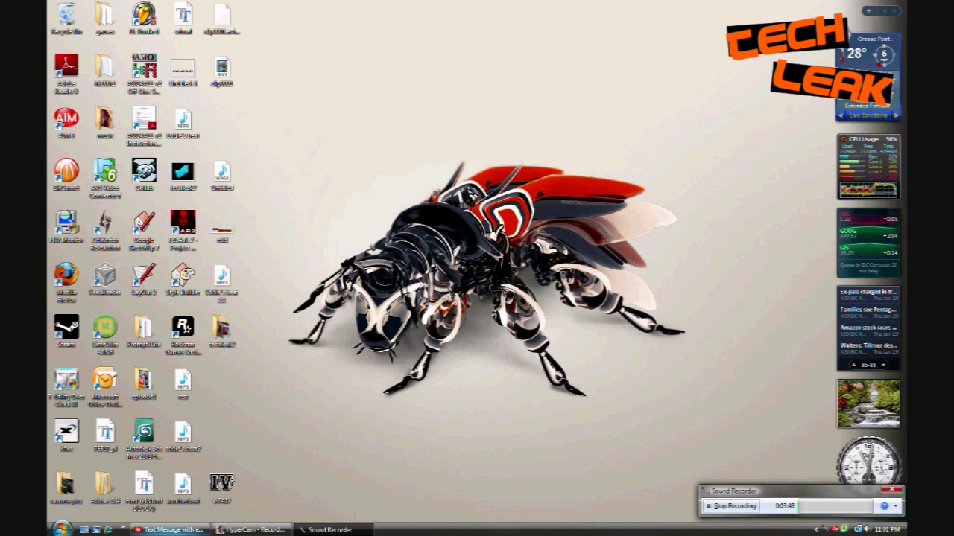
click(74, 269)
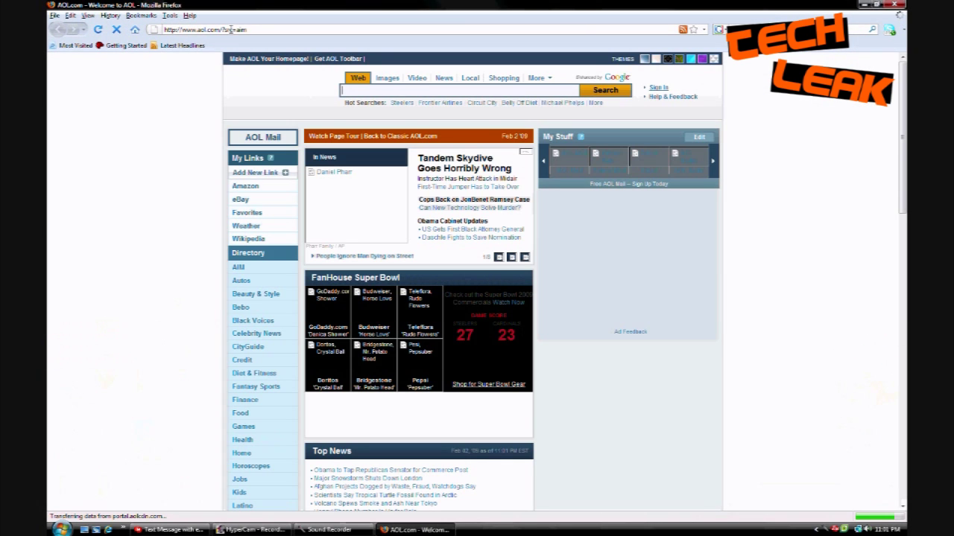
click(231, 29)
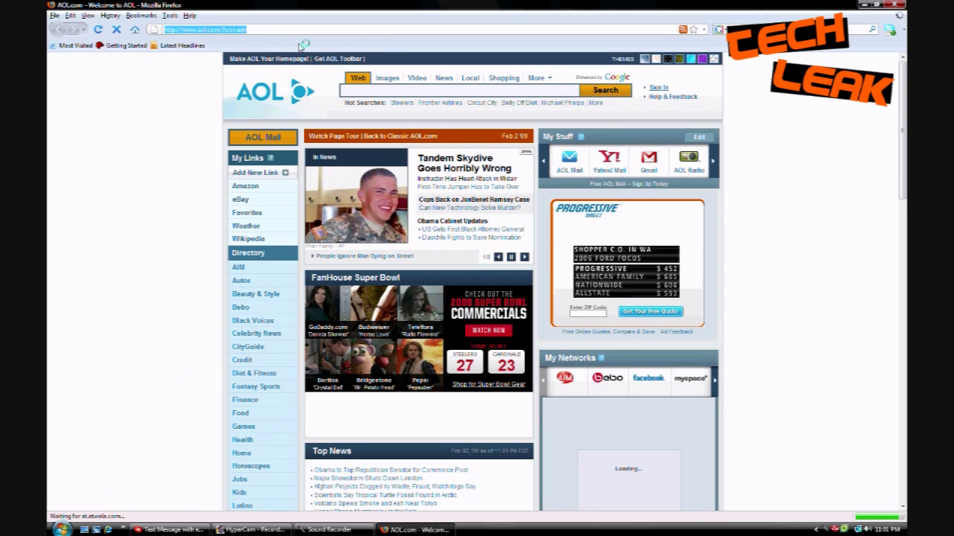
text(www.)
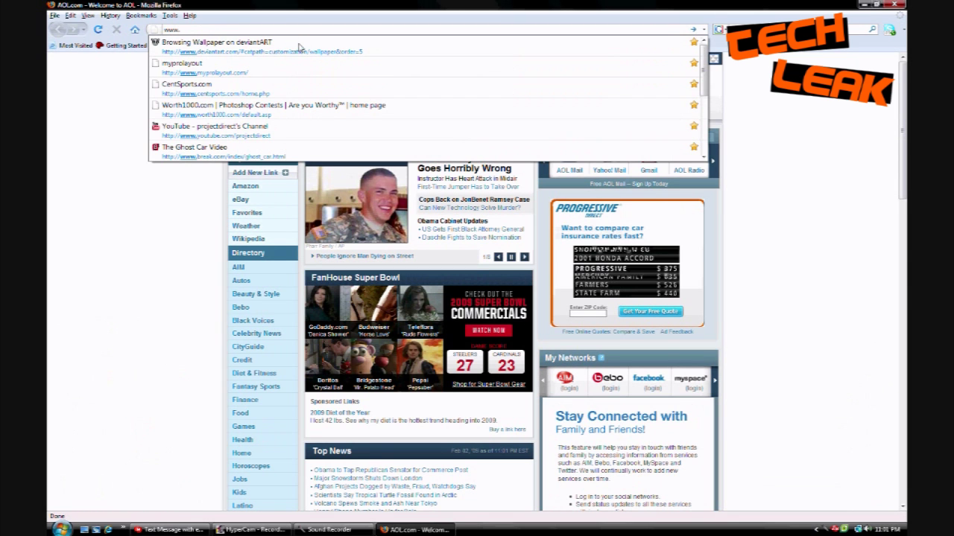
text(cclea)
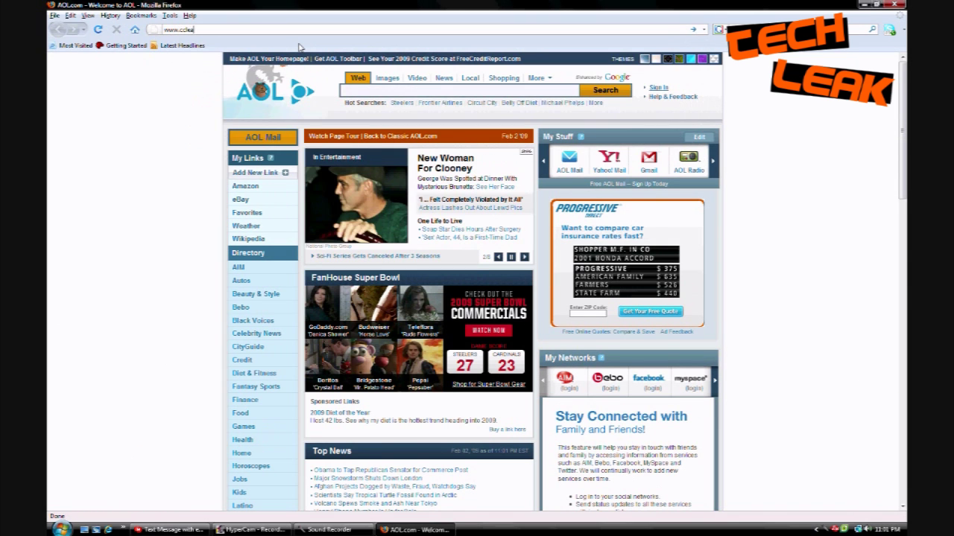
text(ner.com)
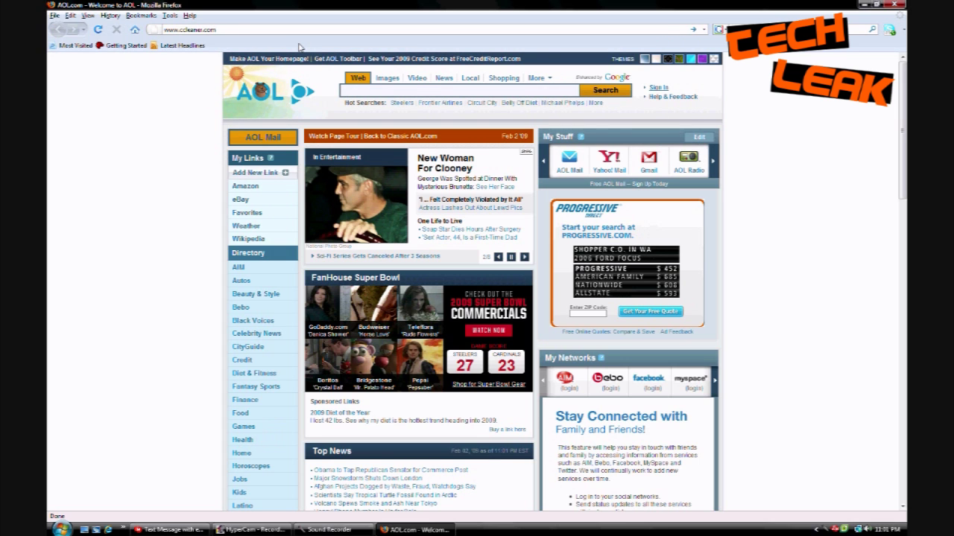
key(Return)
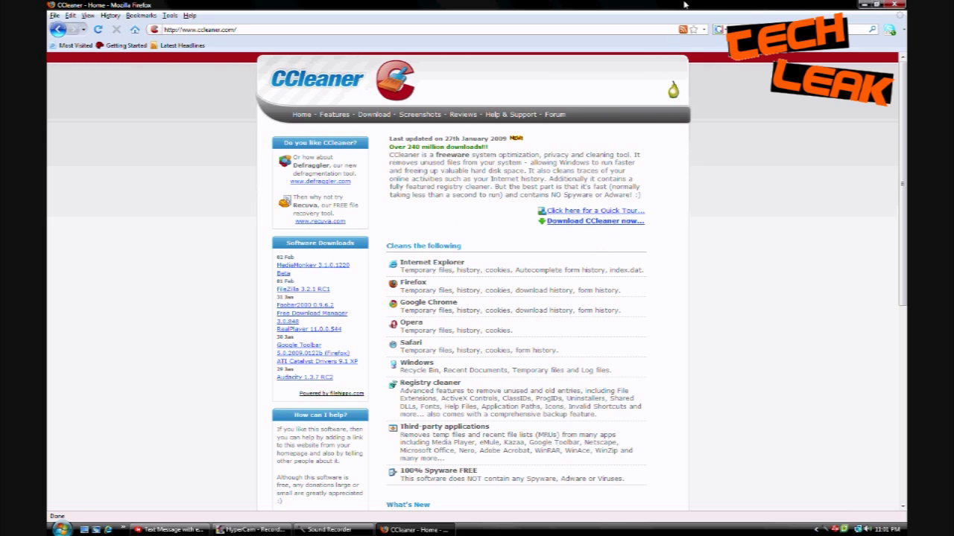
Minimize the browser and launch the installed CCleaner program through a Windows search.
click(891, 6)
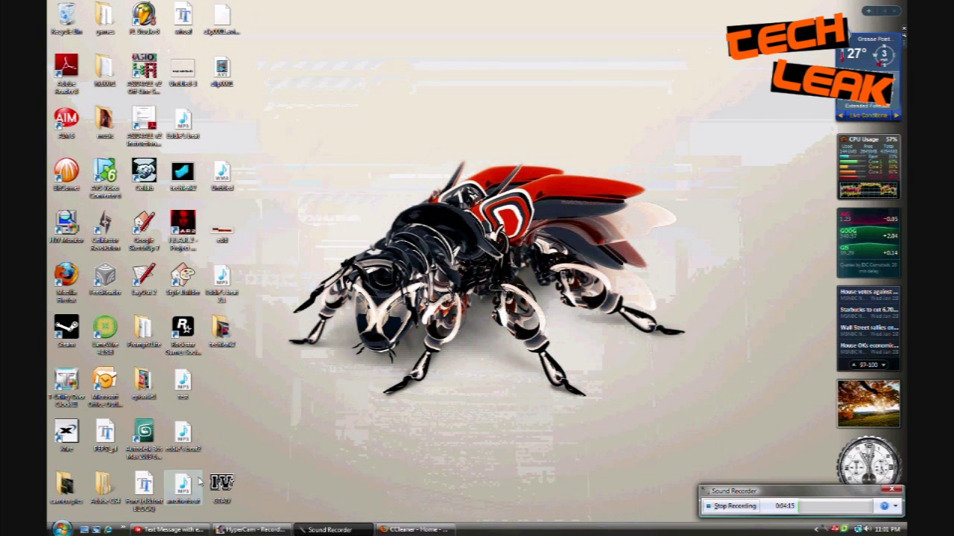
click(60, 528)
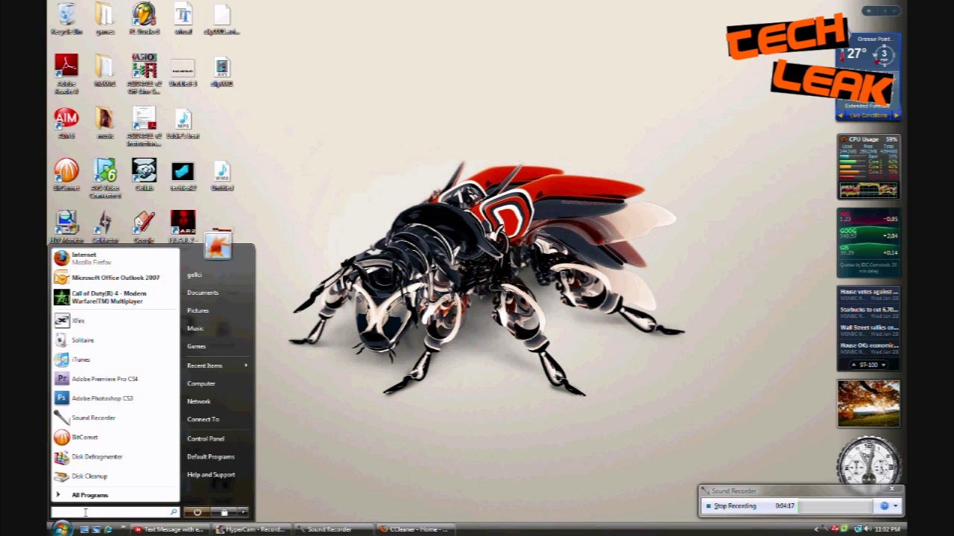
text(ccleane)
key(Return)
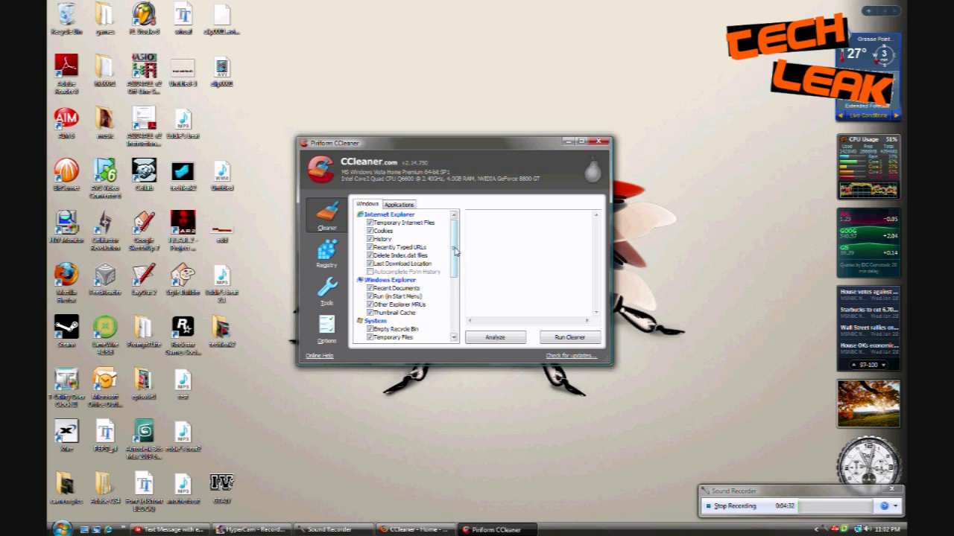
Review which Windows and application items are selected for cleaning in CCleaner.
drag(456, 252, 453, 298)
scroll(453, 298, up, 3)
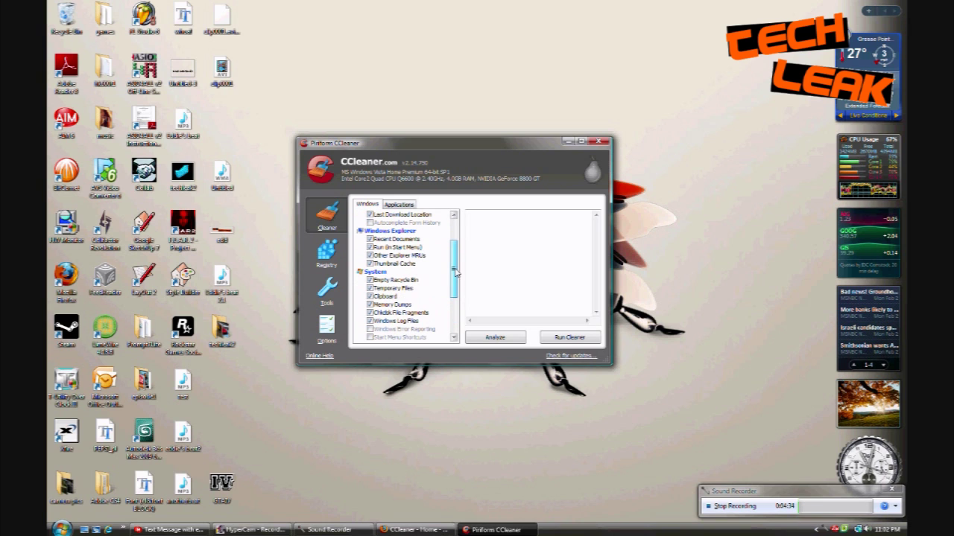
scroll(447, 286, up, 3)
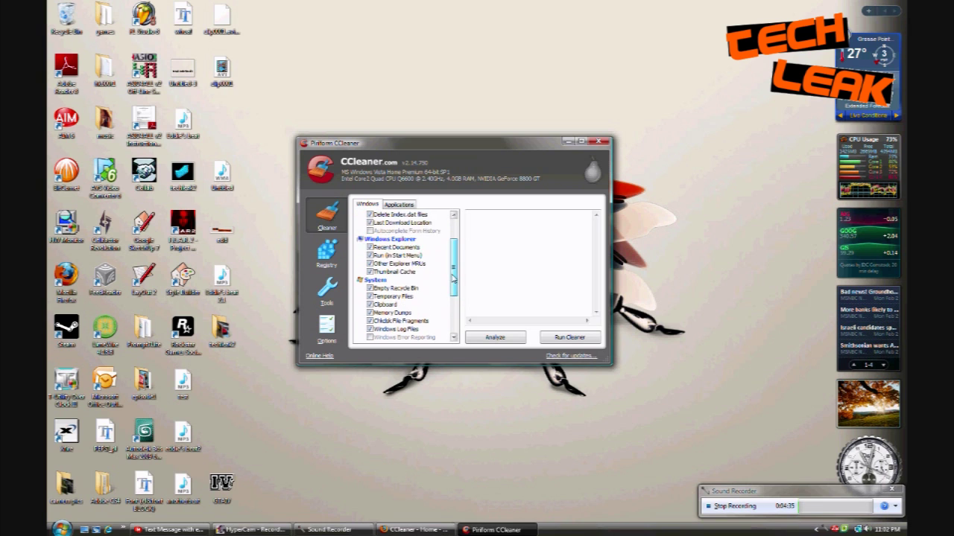
scroll(450, 251, up, 2)
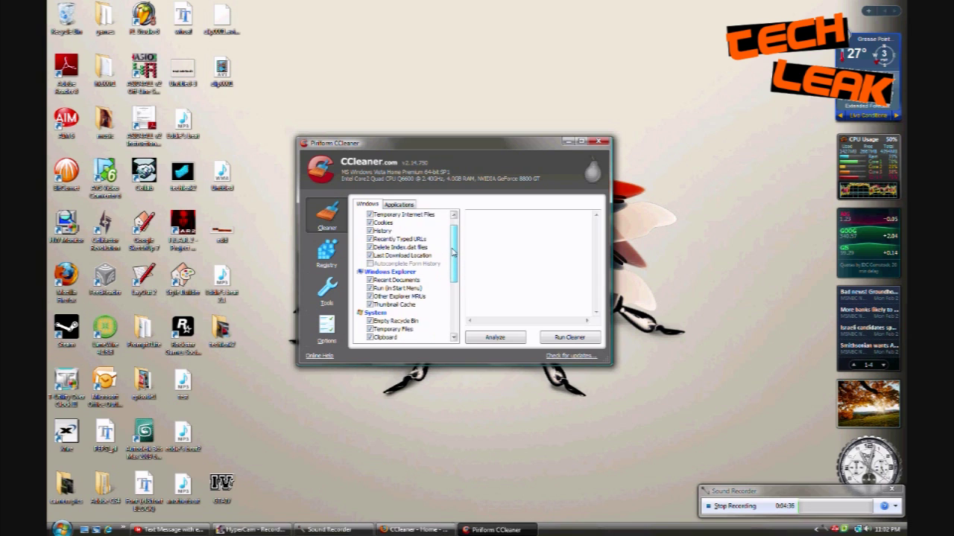
drag(456, 242, 454, 255)
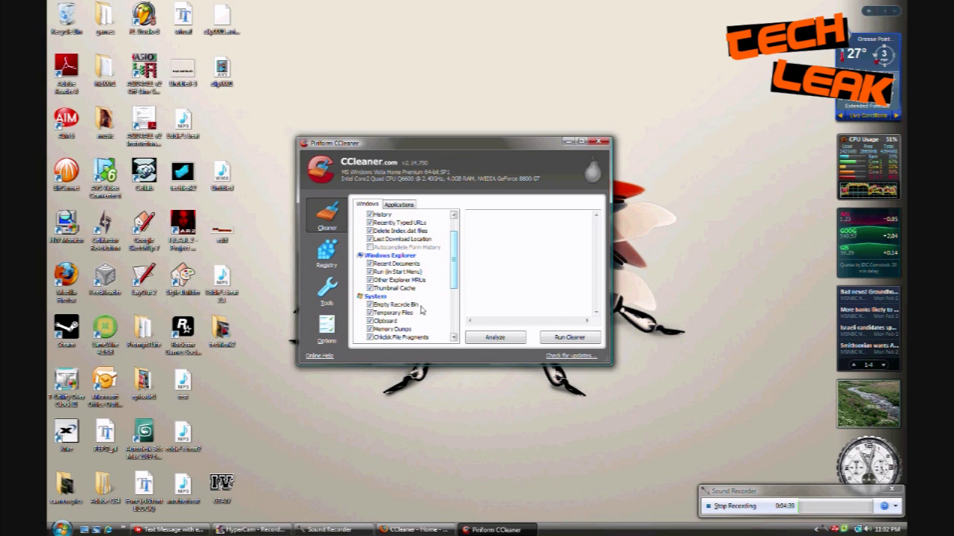
drag(455, 276, 454, 264)
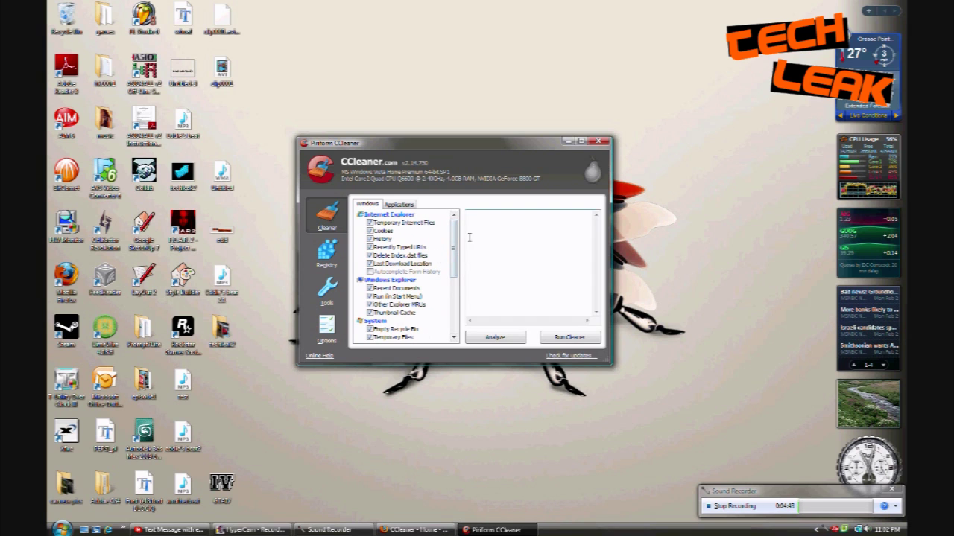
scroll(439, 257, down, 1)
scroll(440, 257, up, 1)
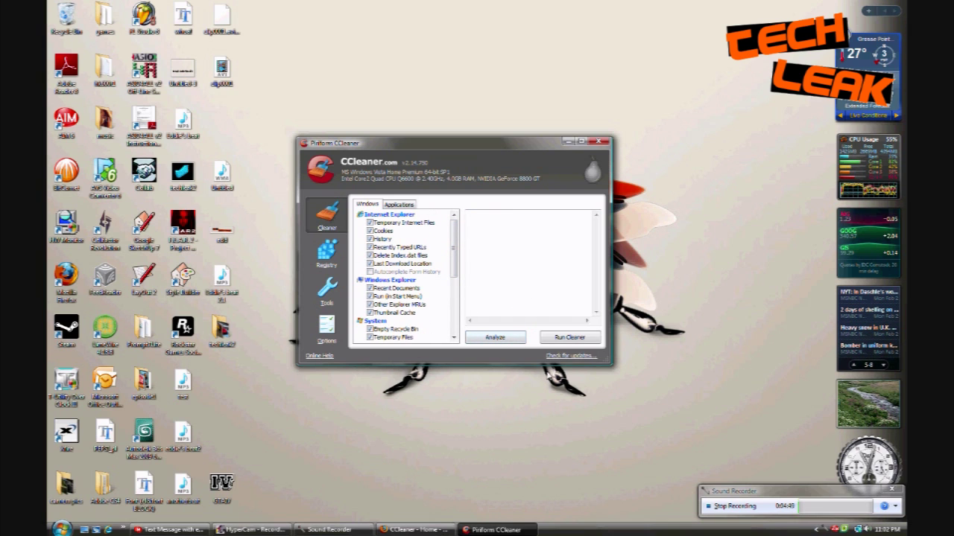
click(398, 204)
drag(454, 248, 471, 325)
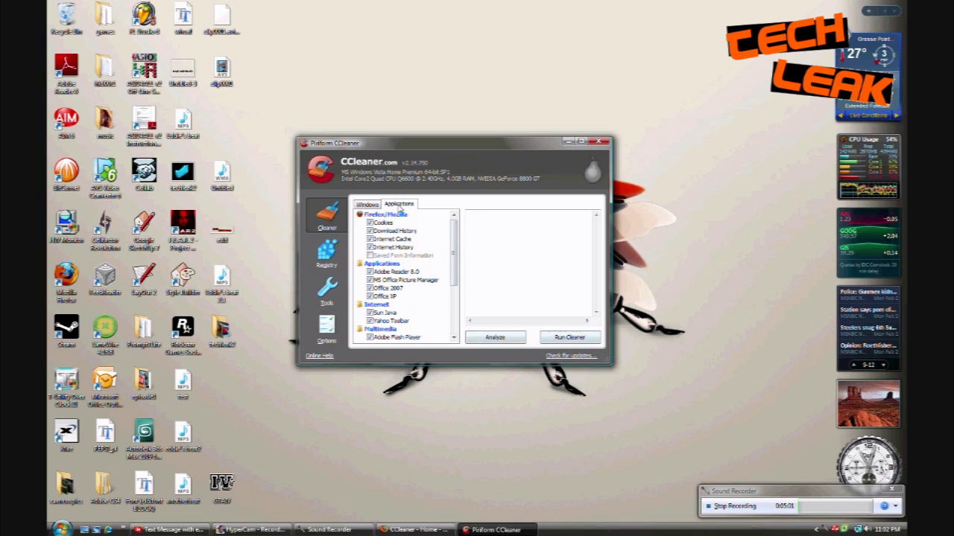
View the registry integrity checks in CCleaner and close the program without scanning.
click(331, 254)
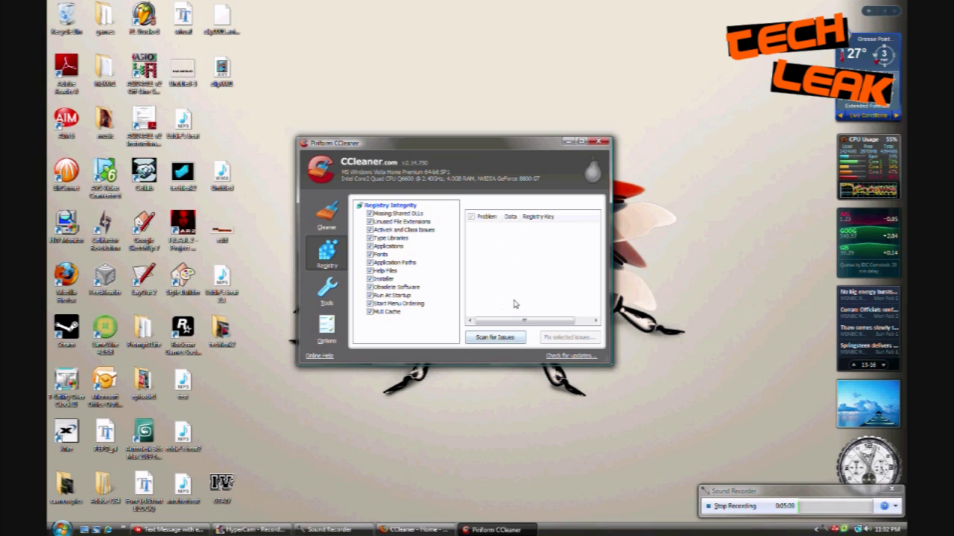
drag(441, 148, 445, 126)
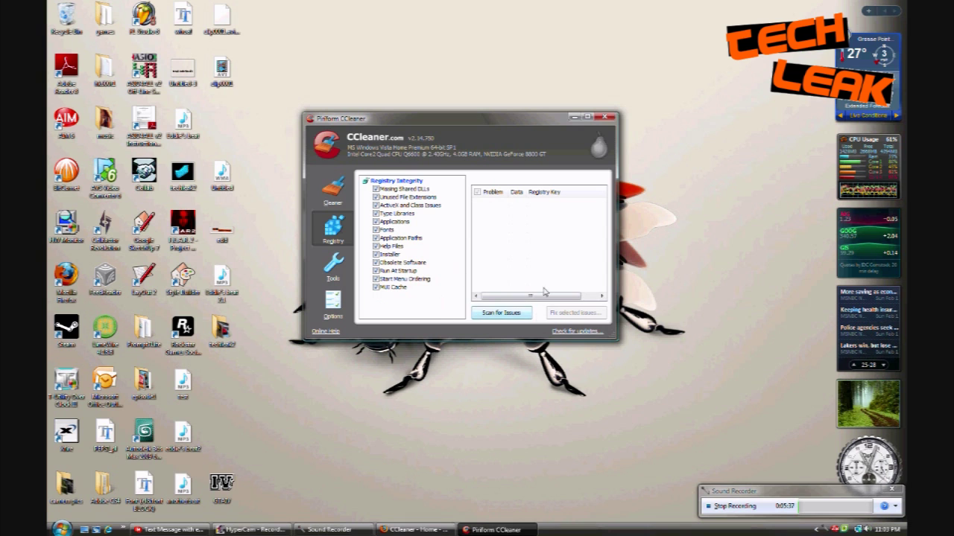
click(609, 119)
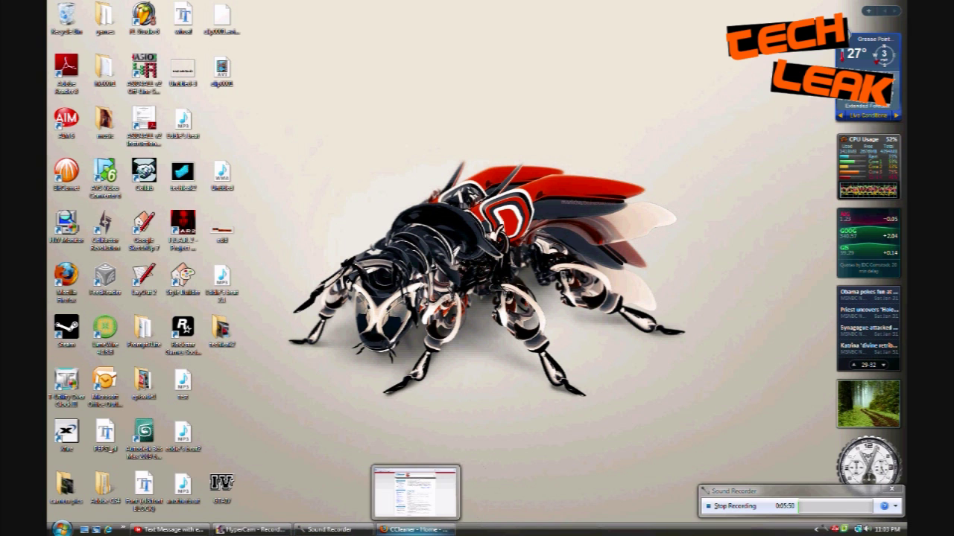
click(425, 528)
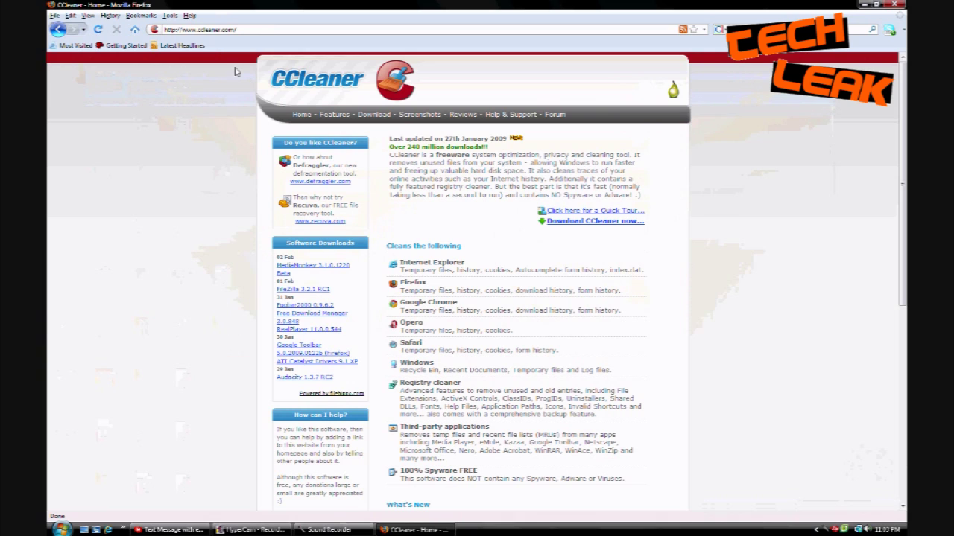
click(223, 30)
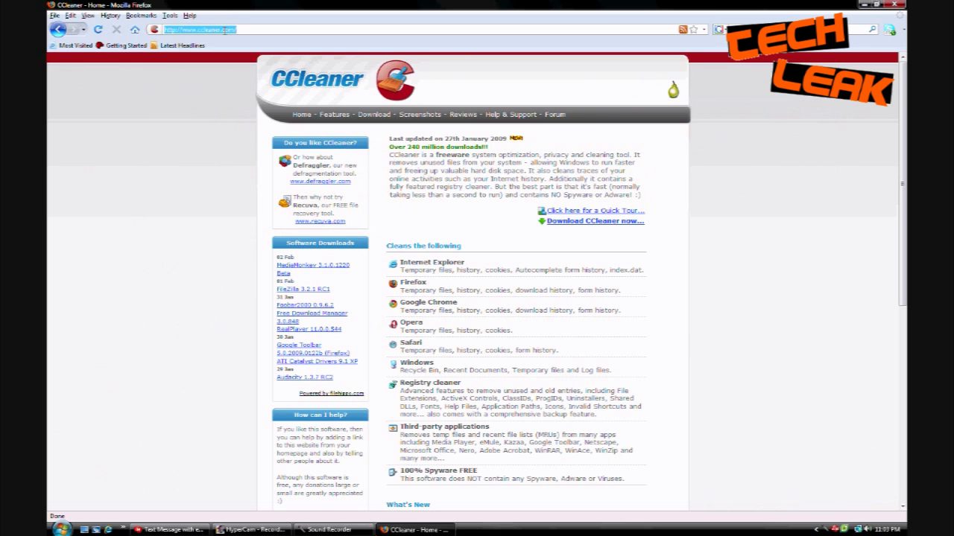
text(www)
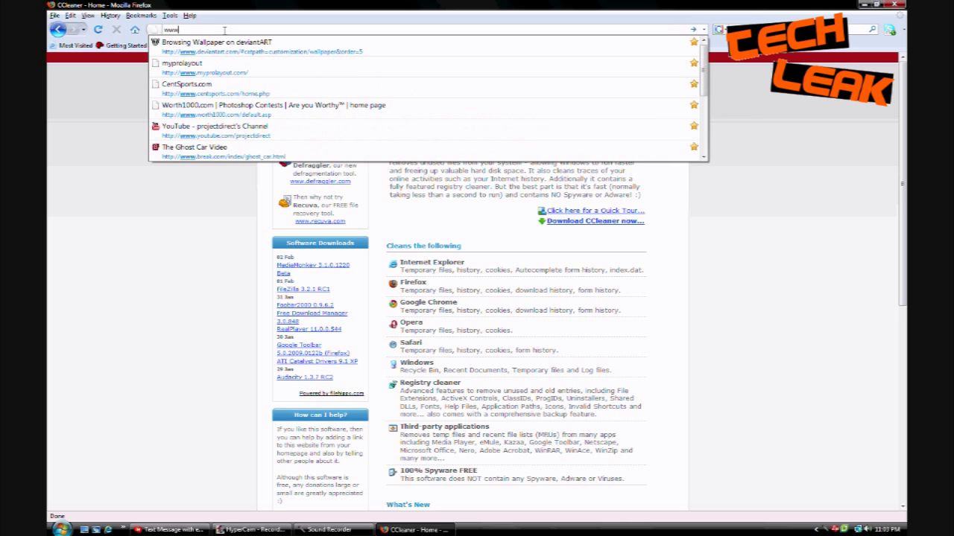
text(.eset.com)
key(Return)
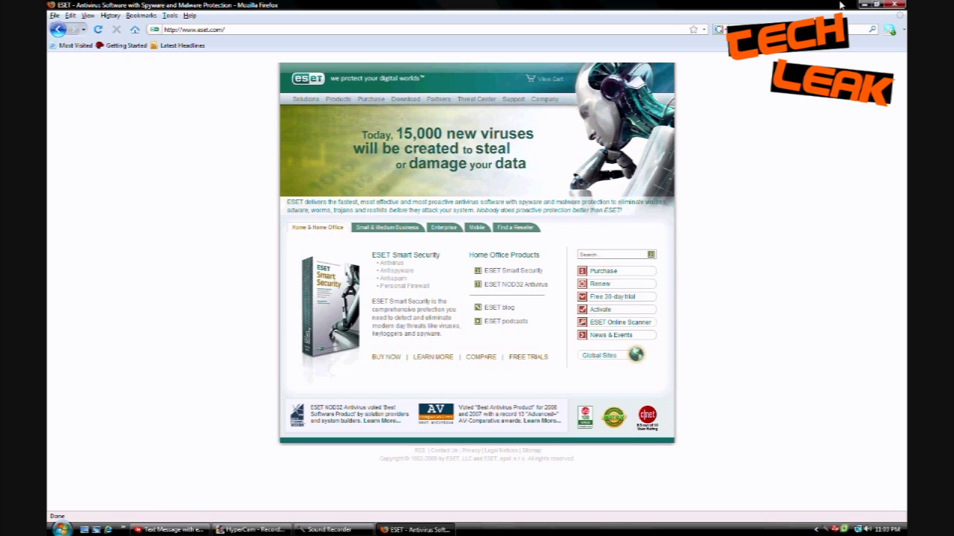
click(898, 5)
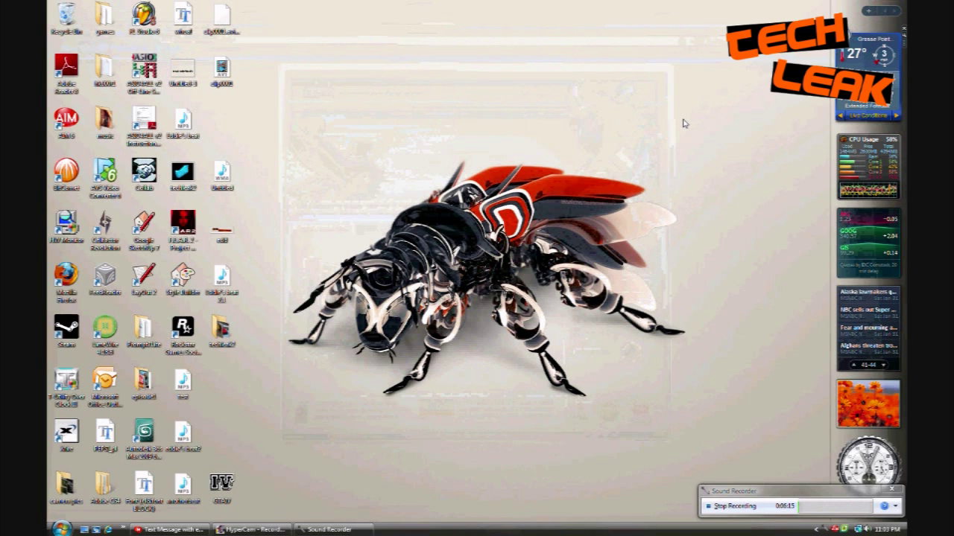
Open ESET NOD32 Antivirus, view its on-demand computer scan options, and close the program without scanning.
double_click(844, 529)
drag(535, 73, 515, 78)
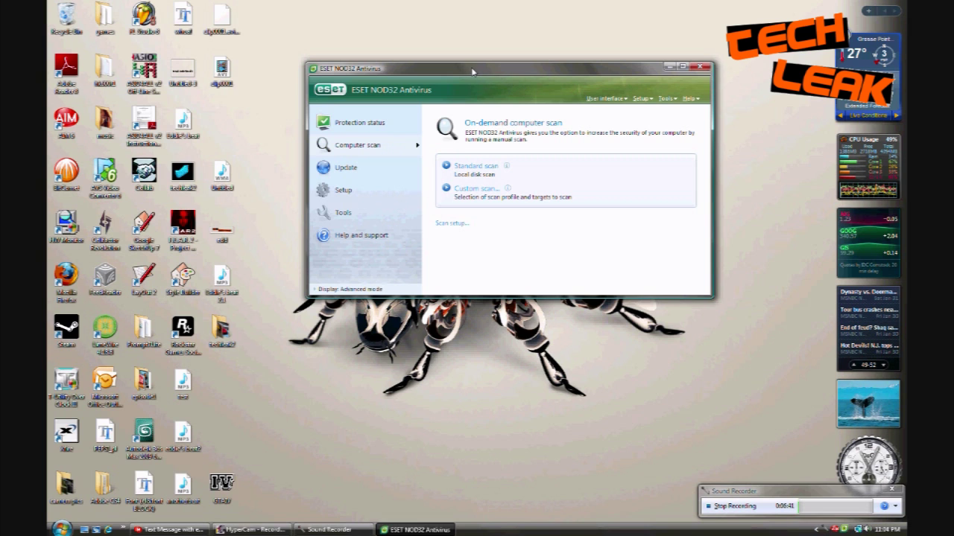
drag(471, 67, 509, 99)
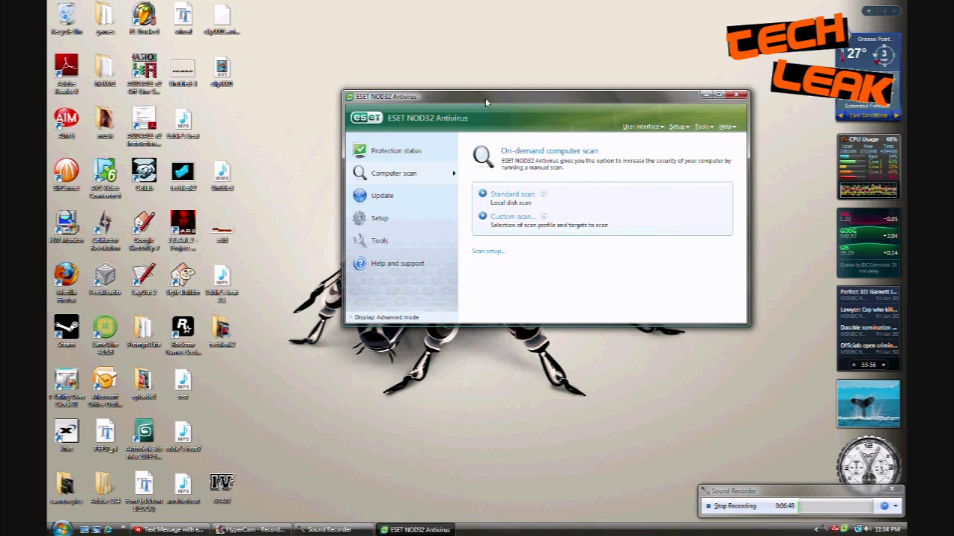
click(737, 96)
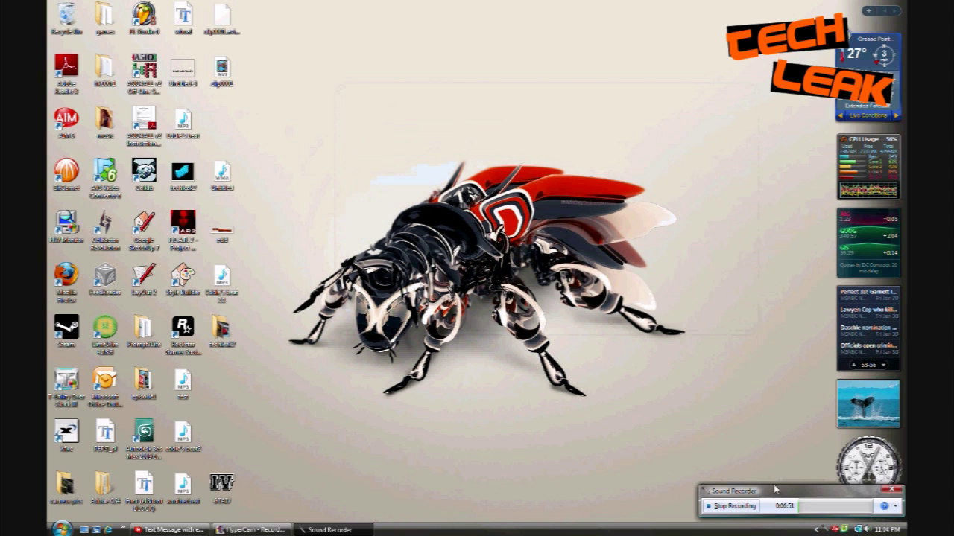